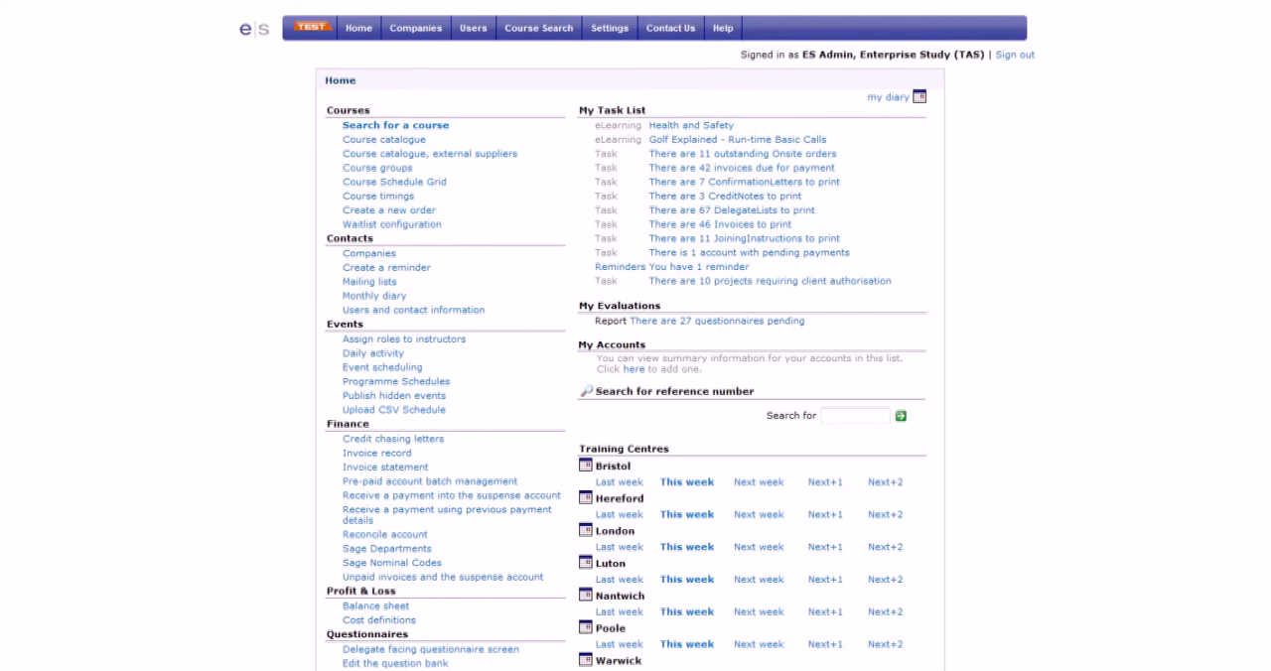
# Open the custom role "Custom user" for editing in Role Management.
pyautogui.scroll(-2, 1041, 480)
pyautogui.scroll(-6, 1041, 479)
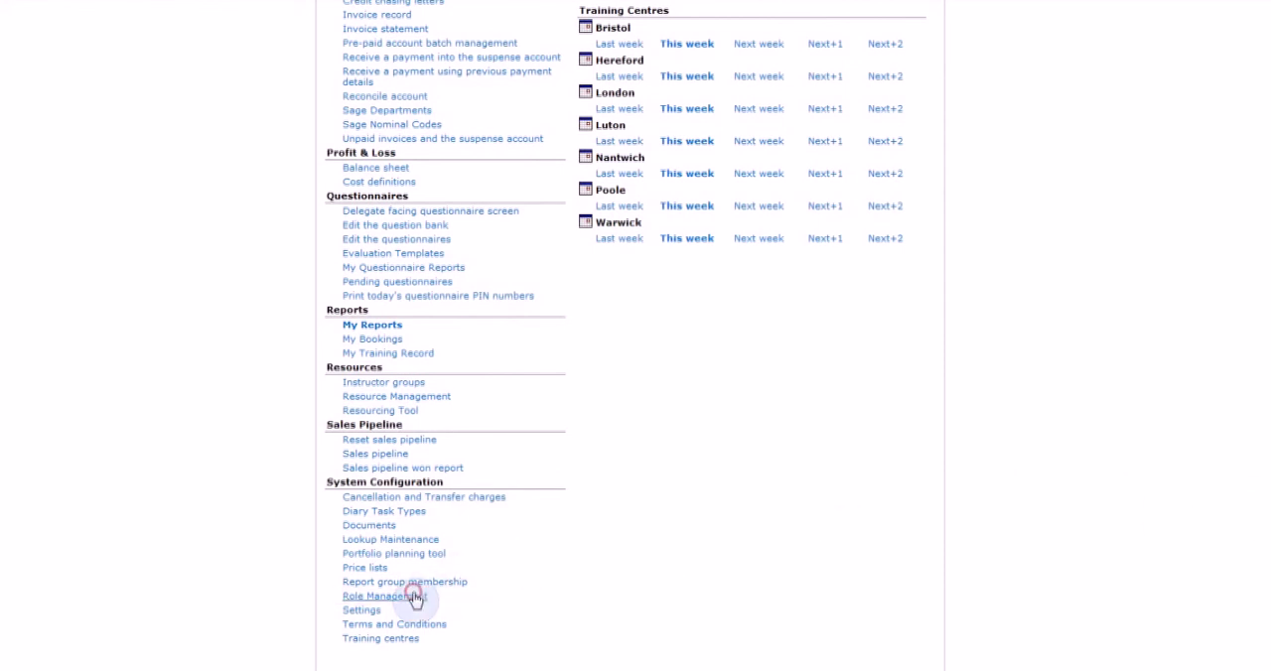
pyautogui.click(383, 596)
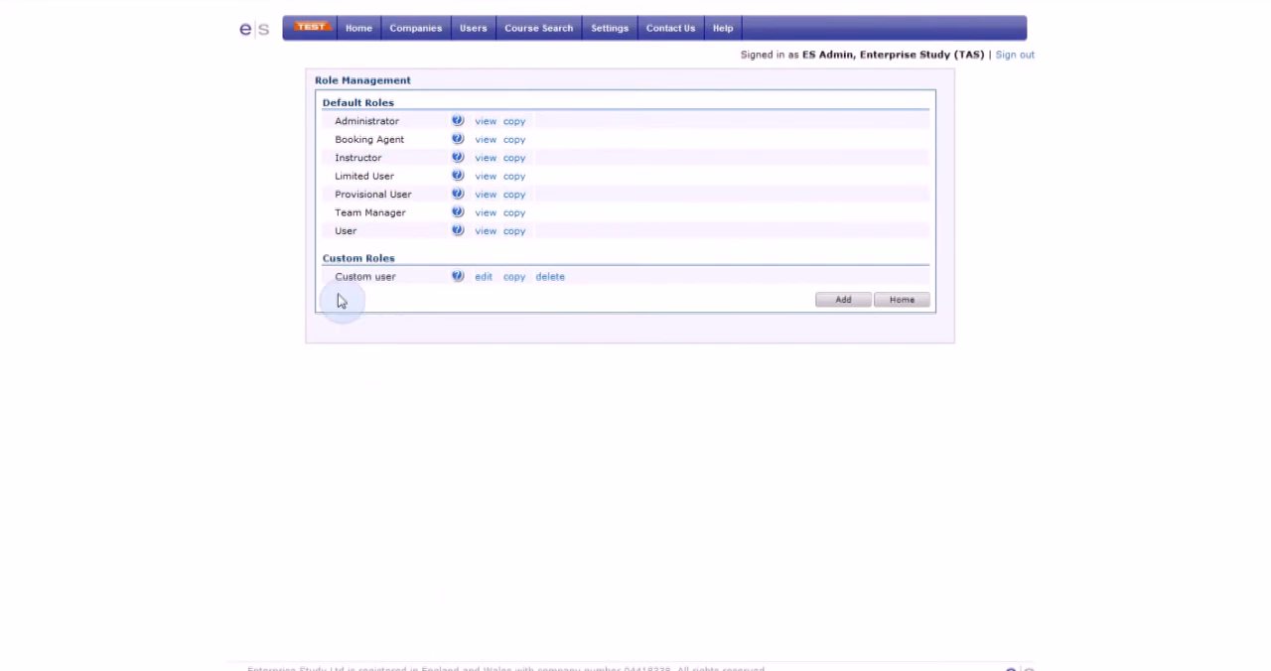
pyautogui.click(484, 278)
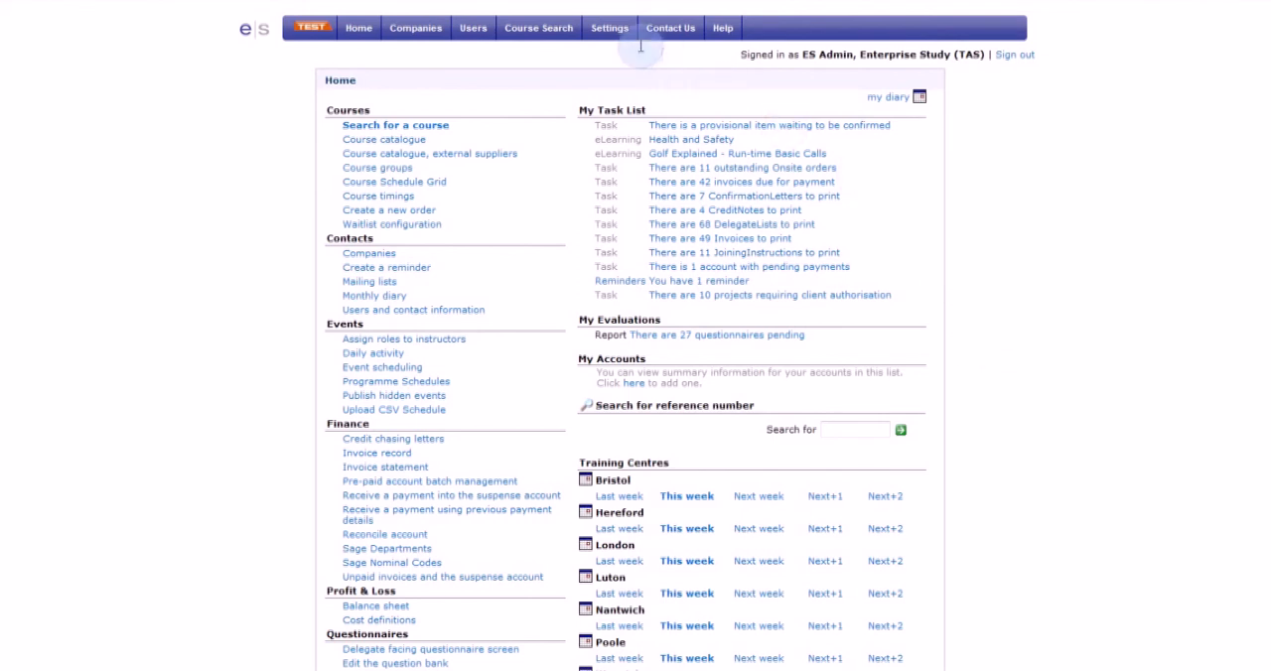
# In the MS Exchange Calendar Connector company configuration, activate Calendar Sync for the company and show the configuration link to all users.
pyautogui.click(613, 32)
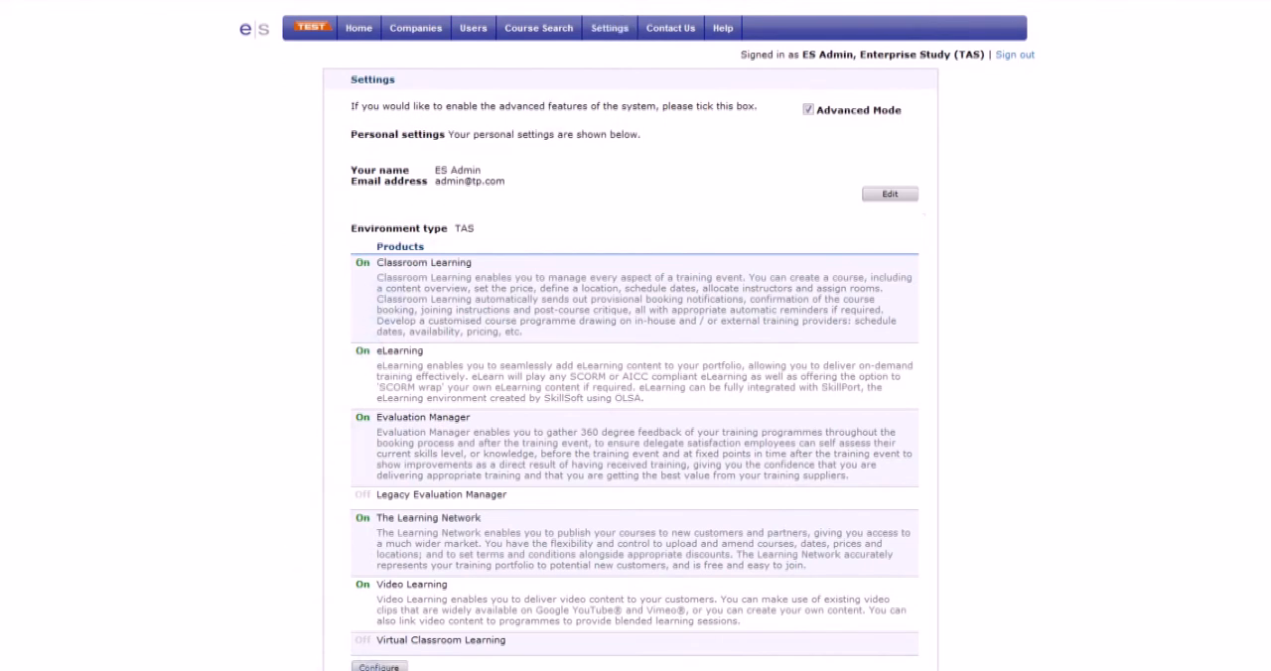
pyautogui.click(375, 667)
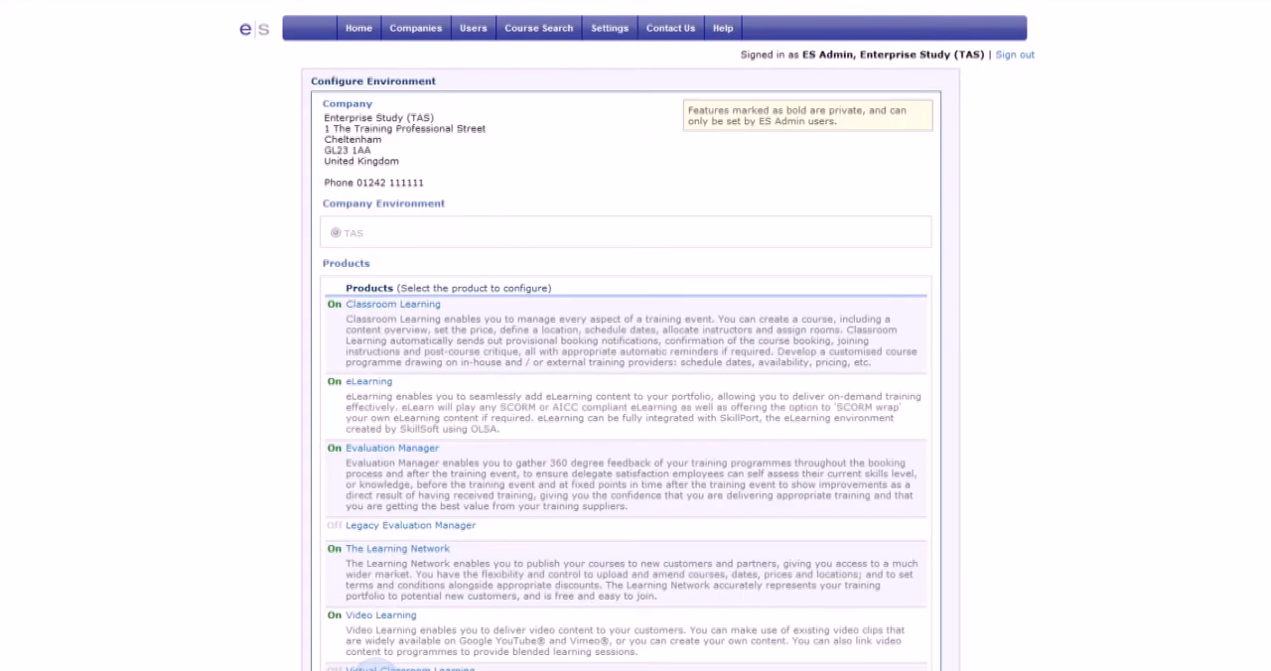
pyautogui.scroll(-4, 1064, 494)
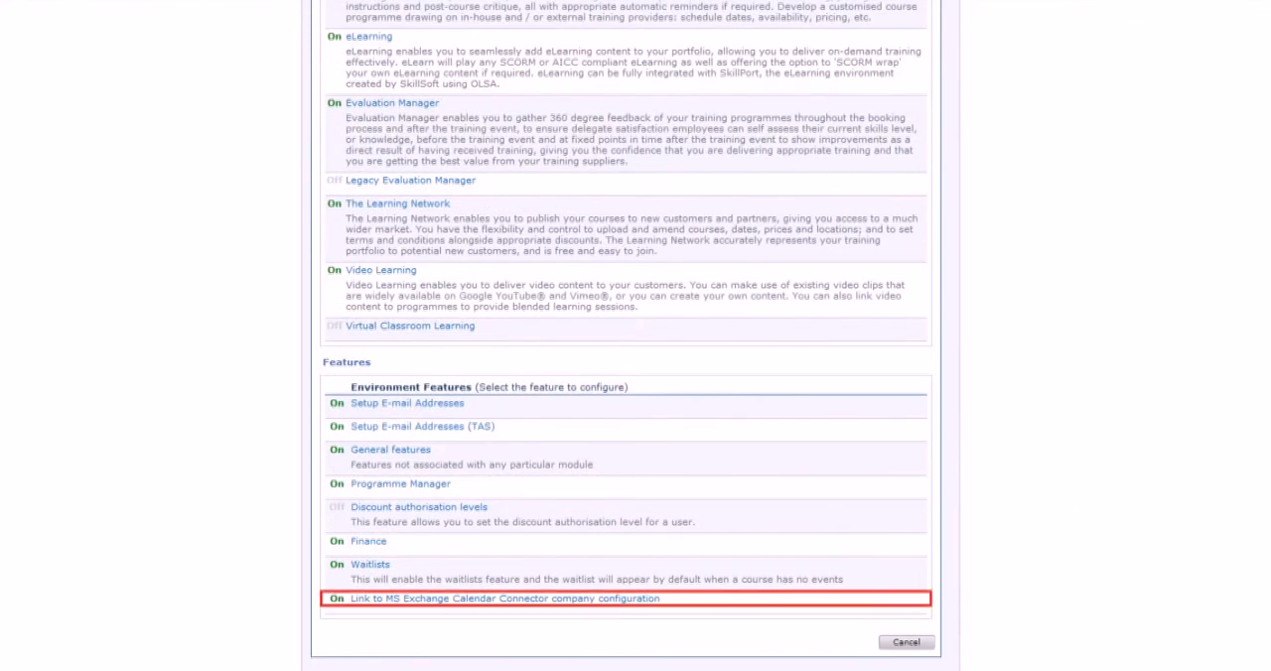
pyautogui.click(638, 600)
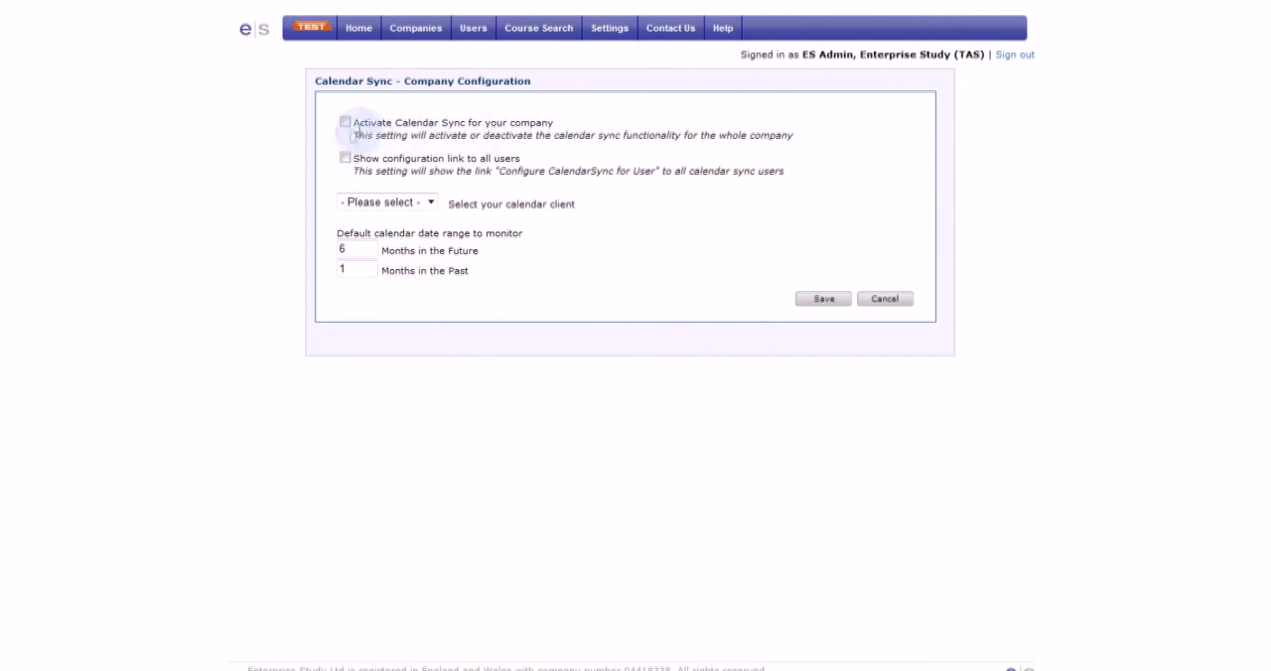
pyautogui.click(346, 122)
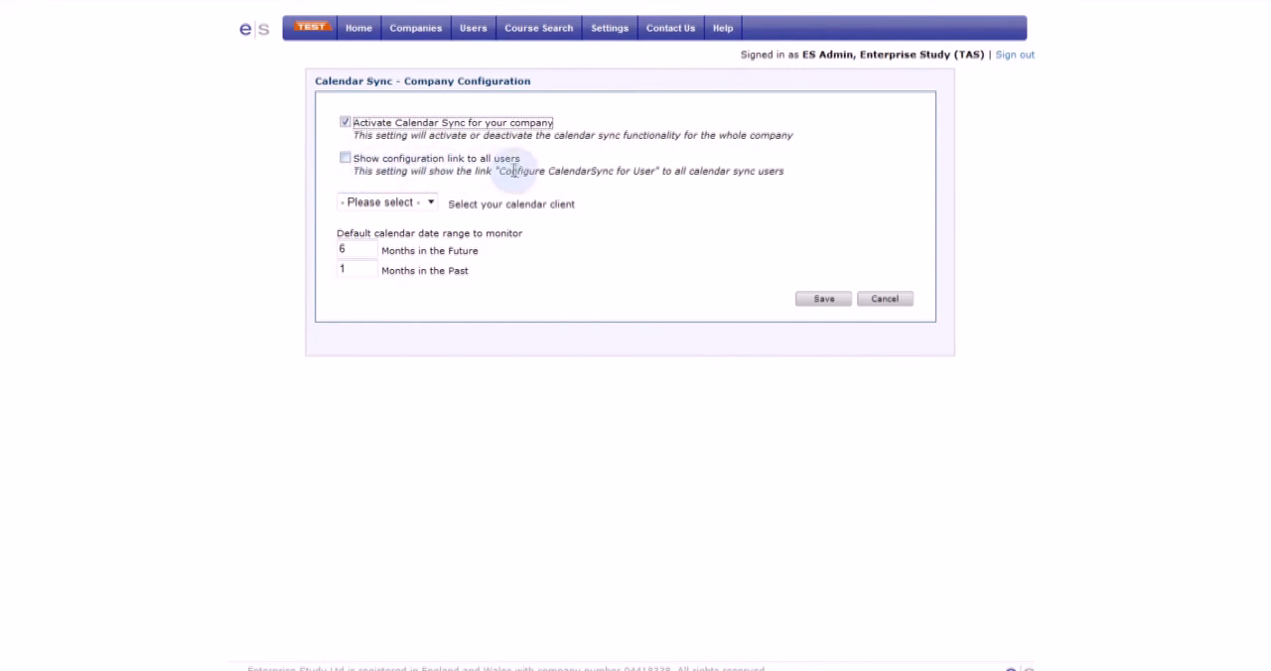
pyautogui.click(347, 162)
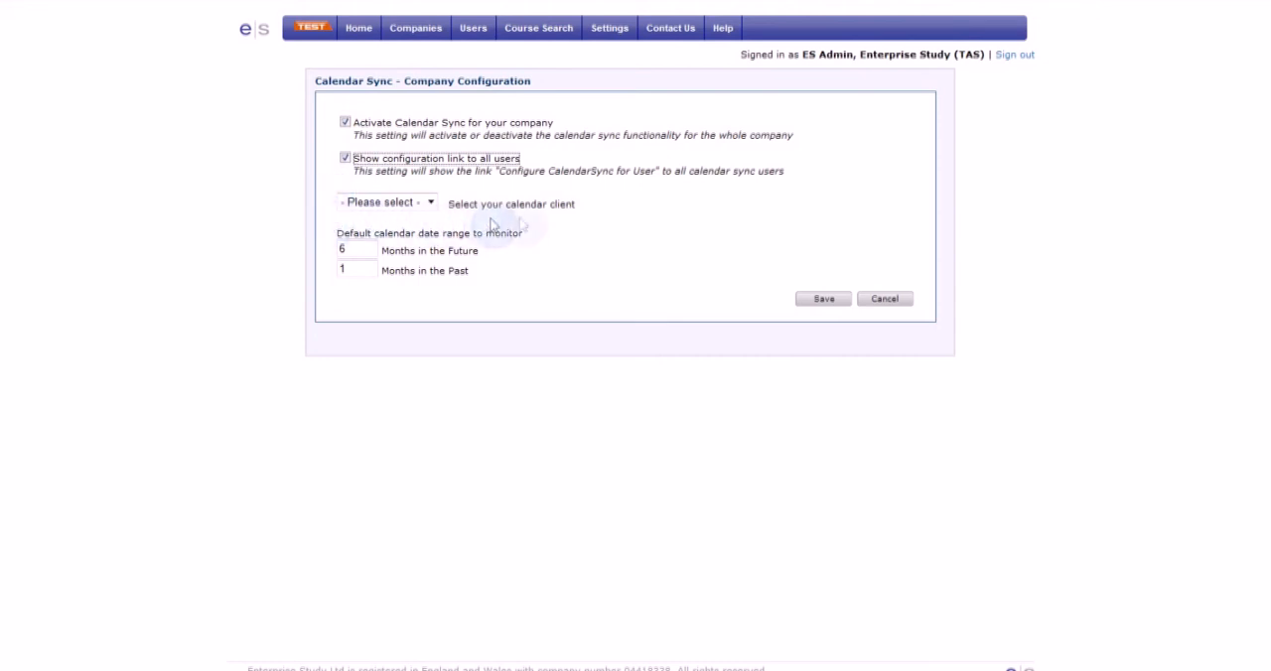
pyautogui.click(431, 205)
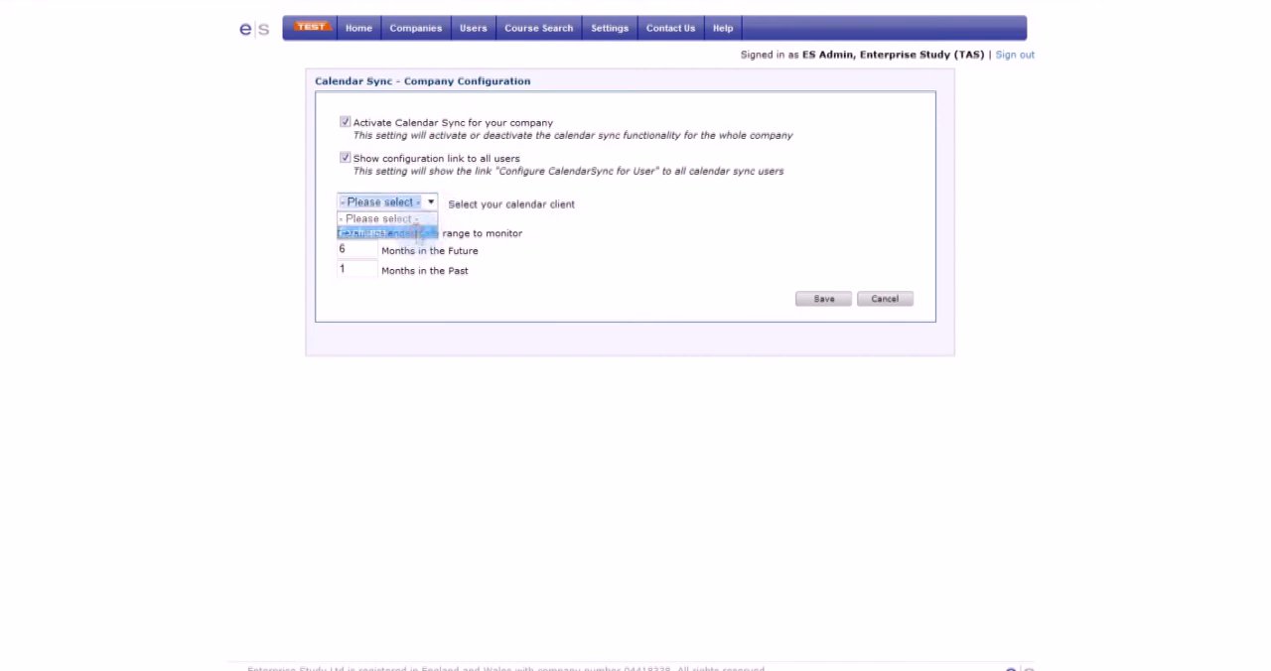
pyautogui.click(416, 232)
pyautogui.click(415, 234)
pyautogui.write('https://extranet.enterprisestudy.com/EWS/Exchange.asmx')
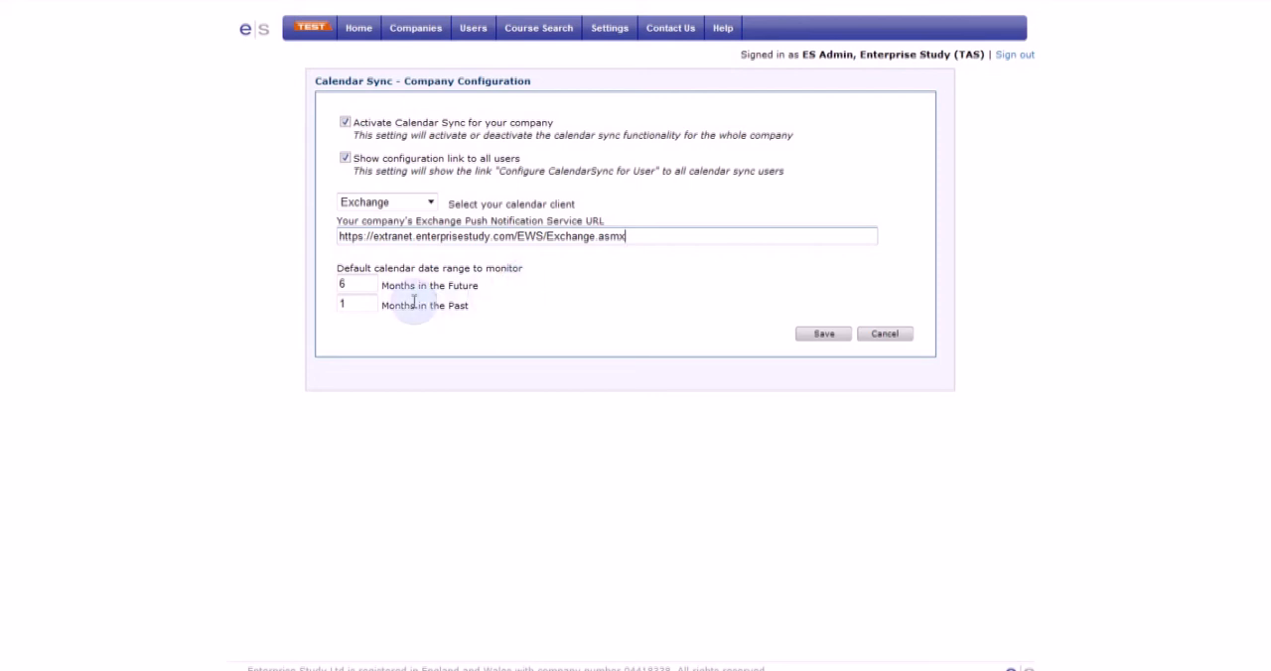
# Set the default calendar range to 3 months in the future and 2 in the past, save, and return to the home page.
pyautogui.doubleClick(358, 284)
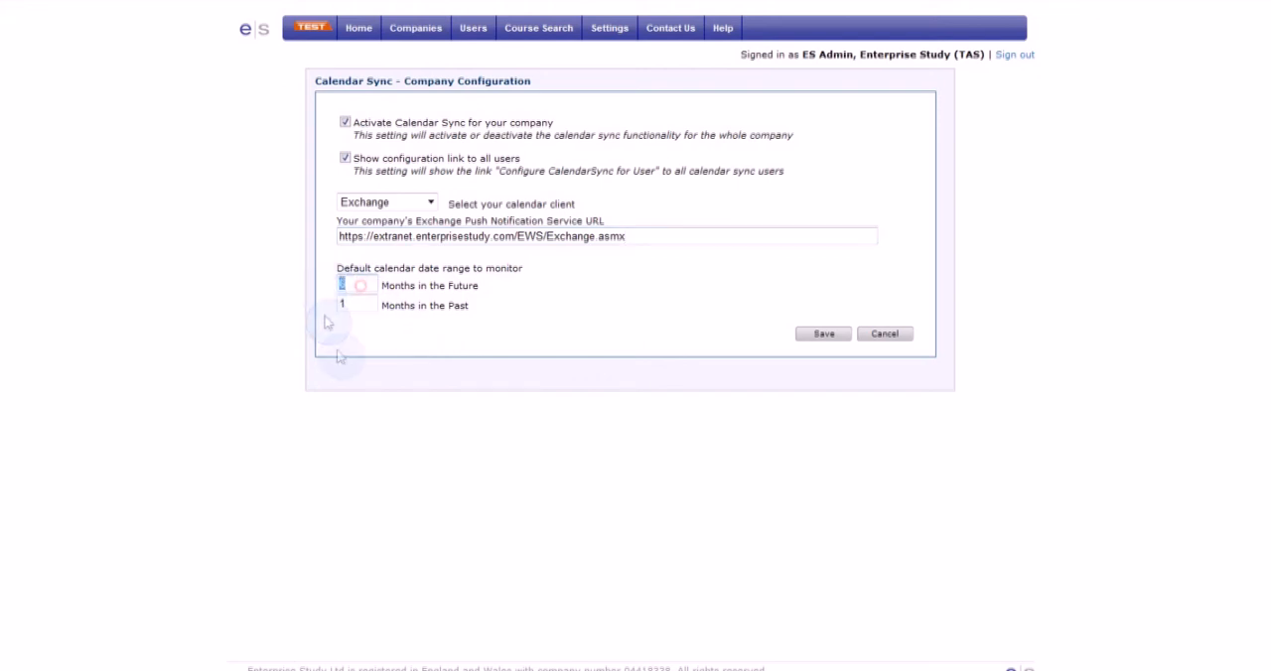
pyautogui.write('3')
pyautogui.press('Tab')
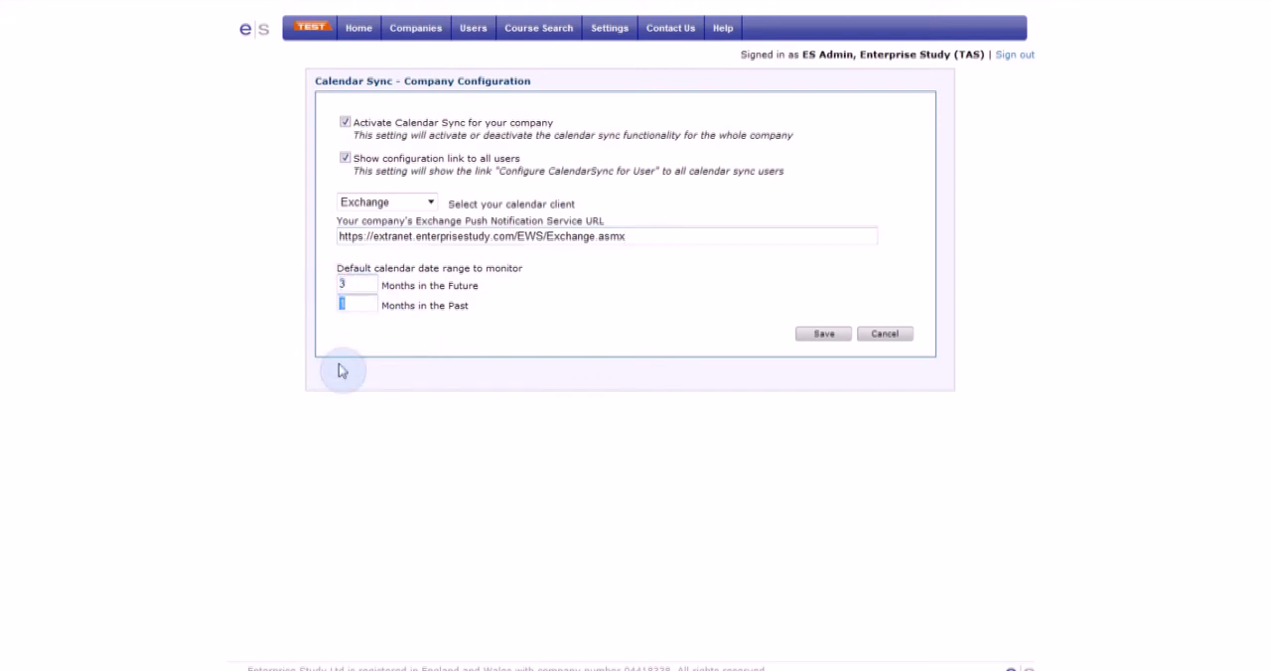
pyautogui.write('2')
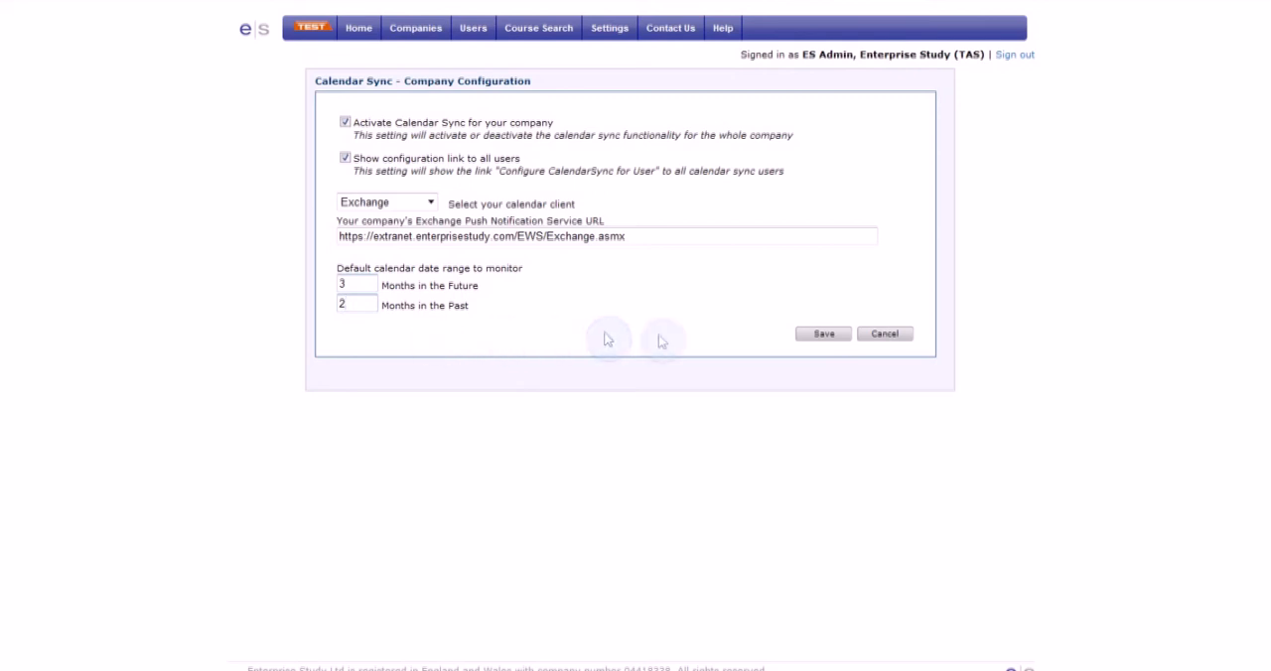
pyautogui.click(819, 338)
pyautogui.click(819, 338)
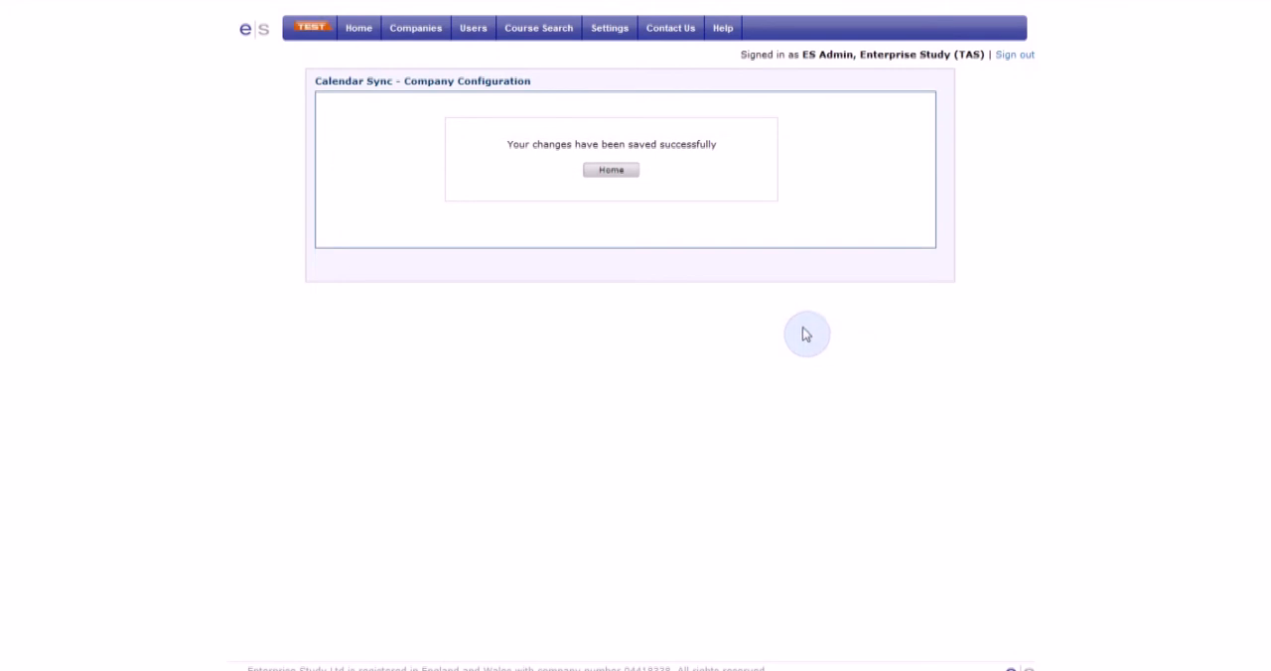
pyautogui.click(613, 171)
# Reopen the Calendar Sync company configuration, stop showing the configuration link to all users, and save the change.
pyautogui.click(609, 30)
pyautogui.scroll(-5, 460, 171)
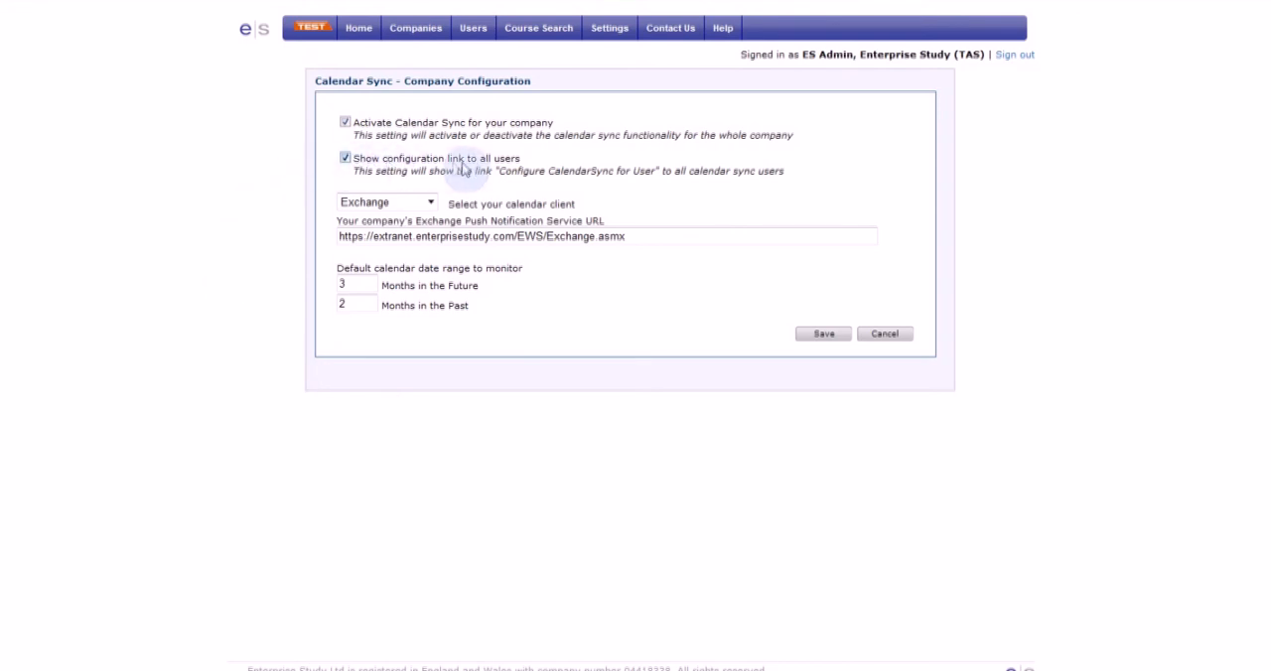
pyautogui.click(346, 160)
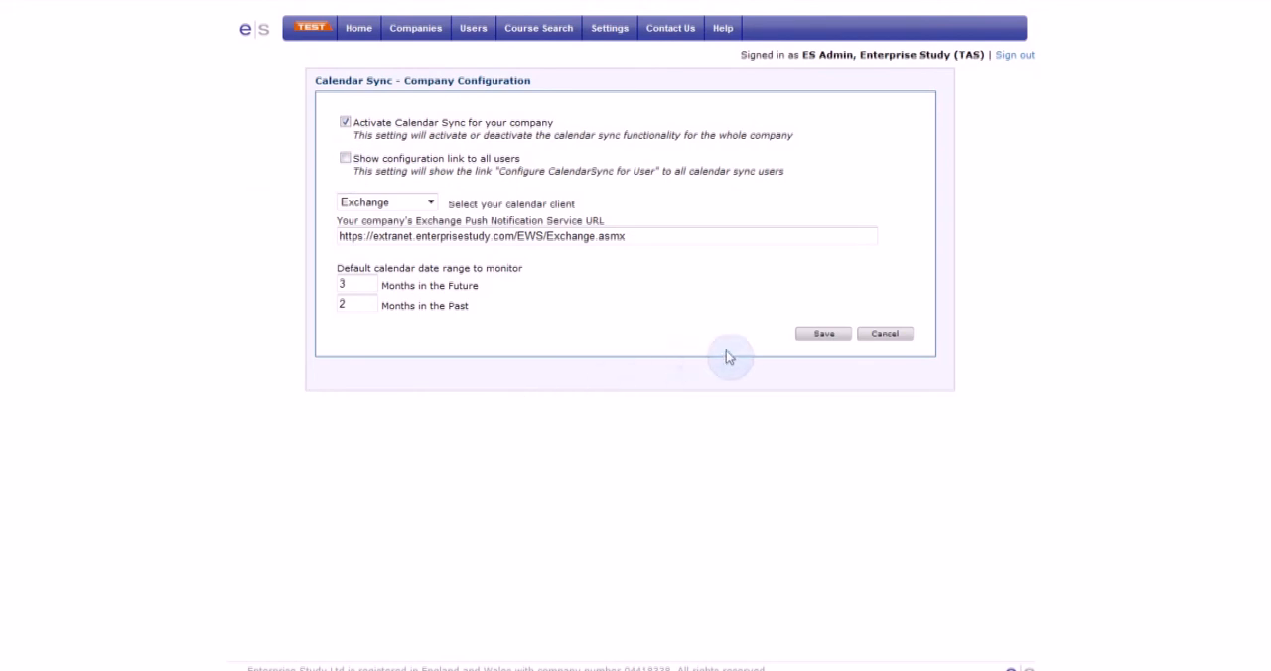
pyautogui.click(824, 338)
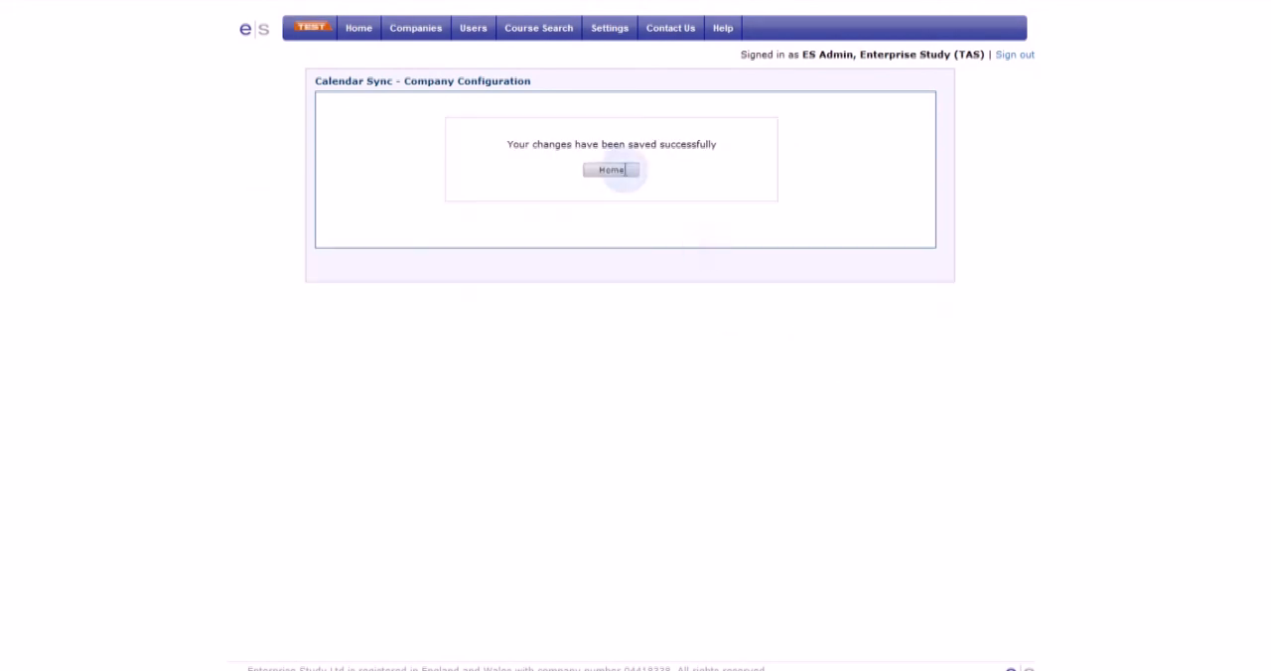
pyautogui.click(611, 170)
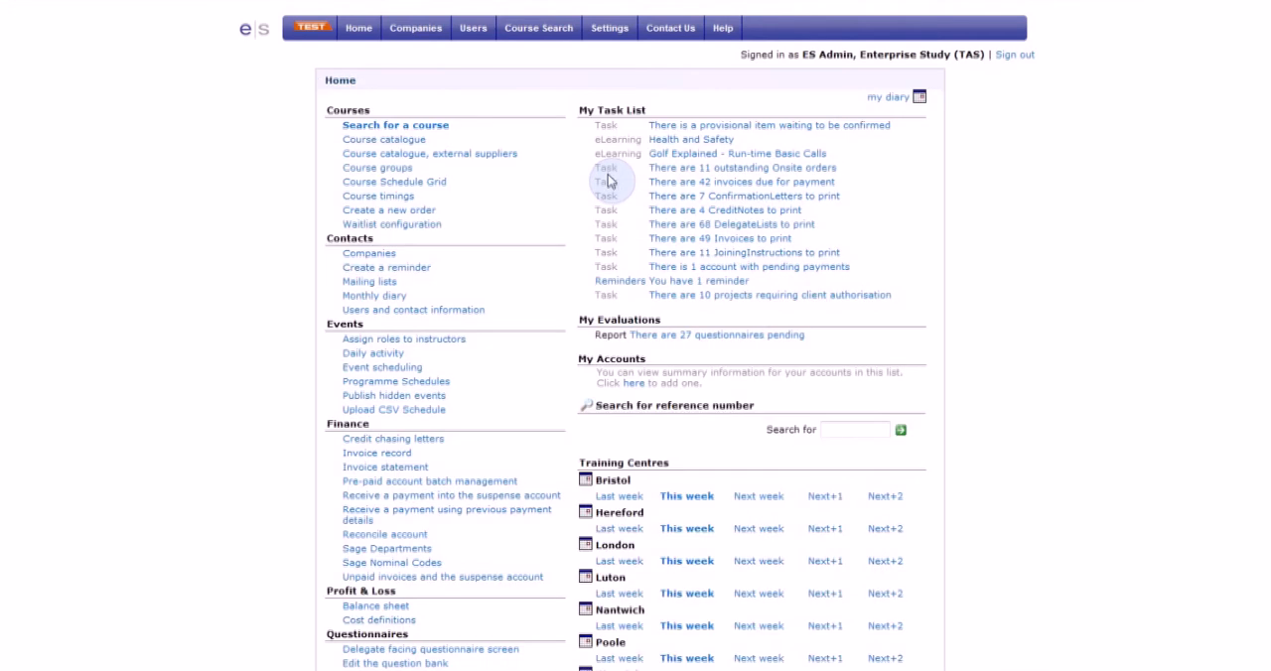
# Edit the second person in the user list, allow them to configure their Exchange Calendar Sync, and save the record.
pyautogui.click(473, 35)
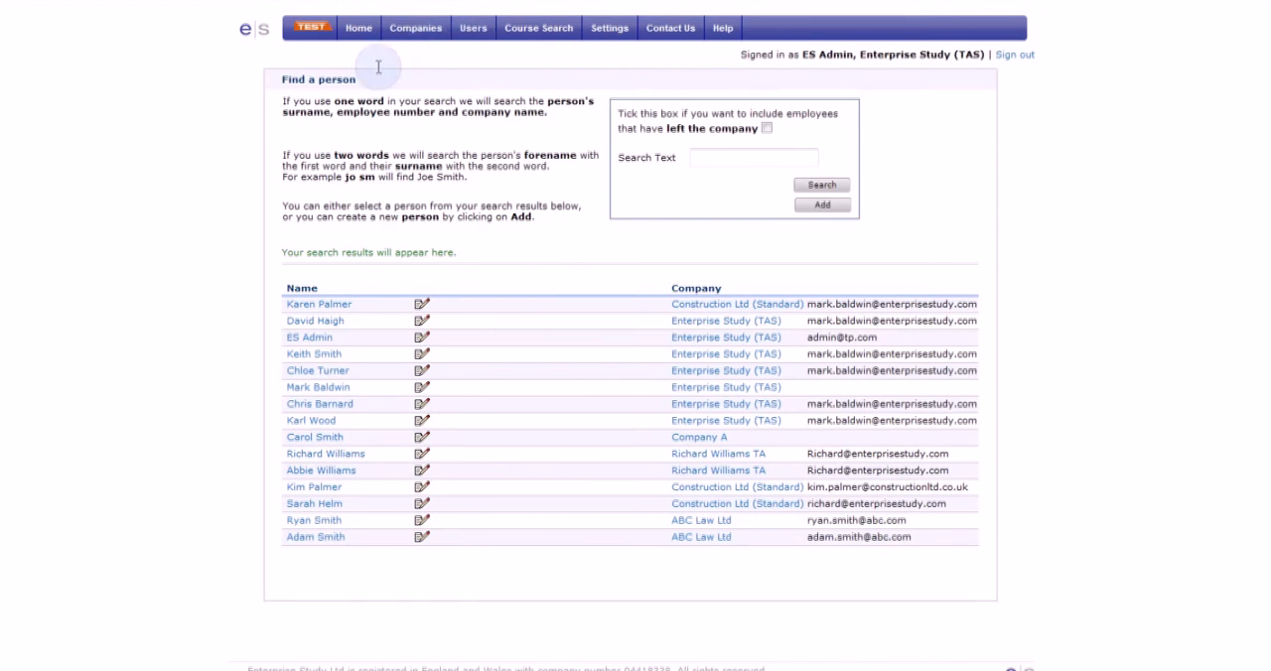
pyautogui.click(695, 157)
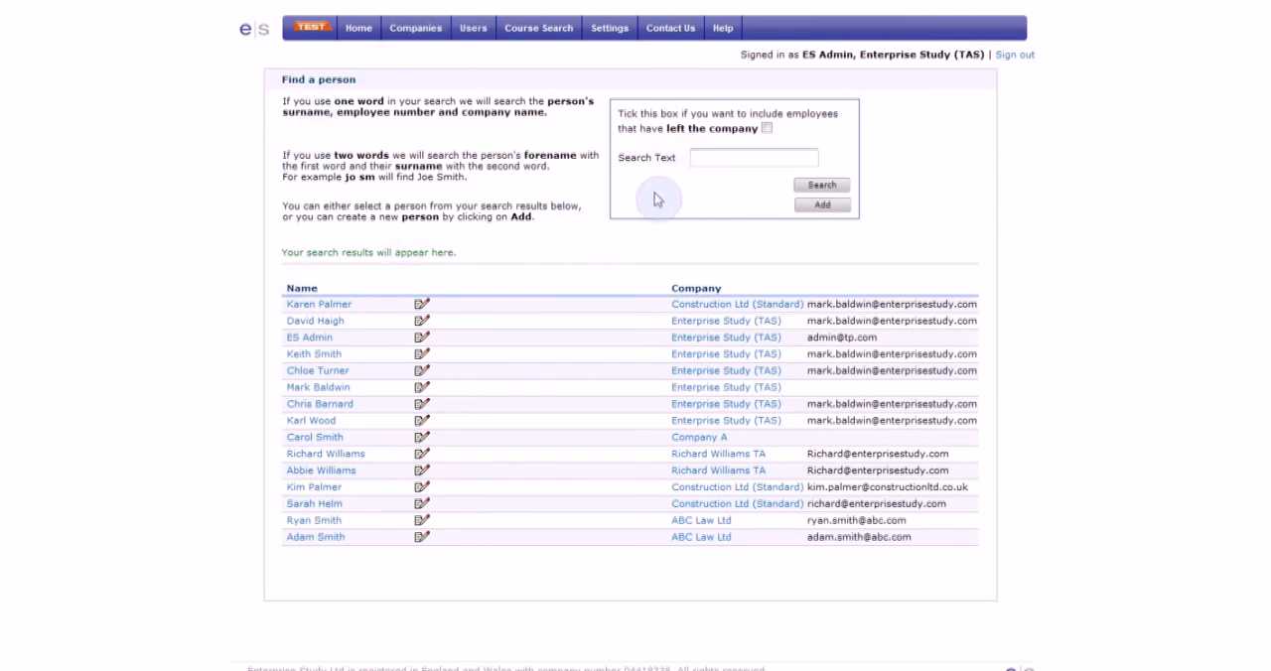
pyautogui.click(421, 324)
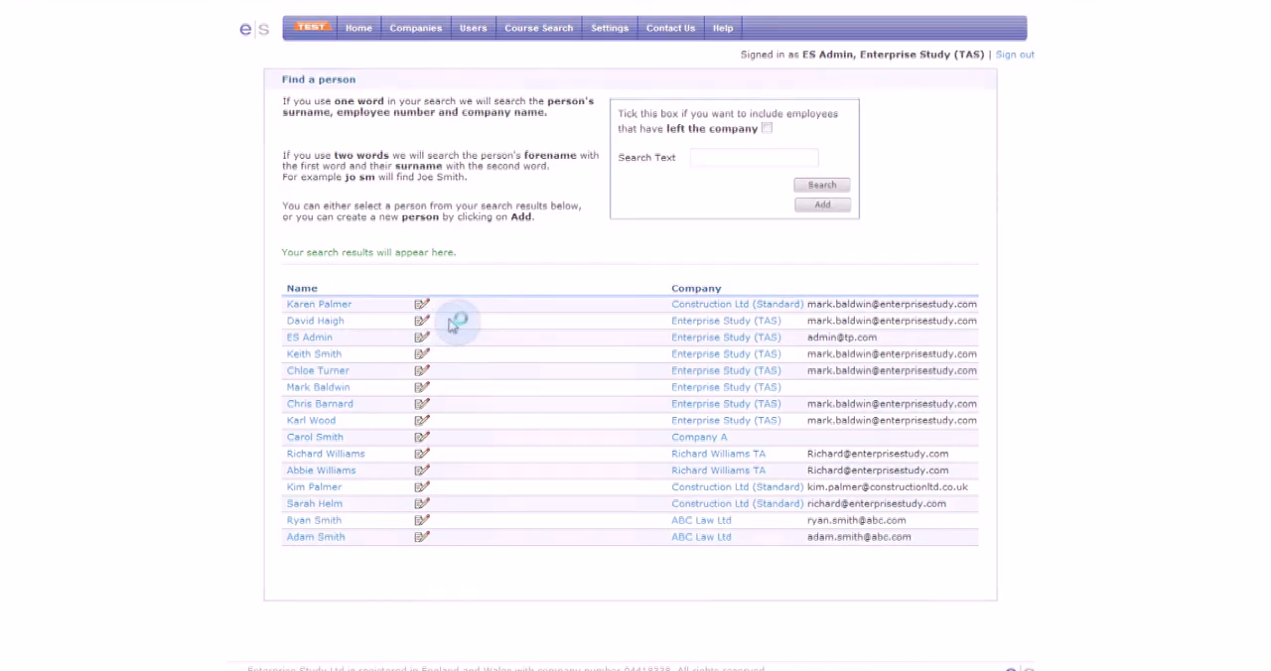
pyautogui.scroll(-3, 485, 455)
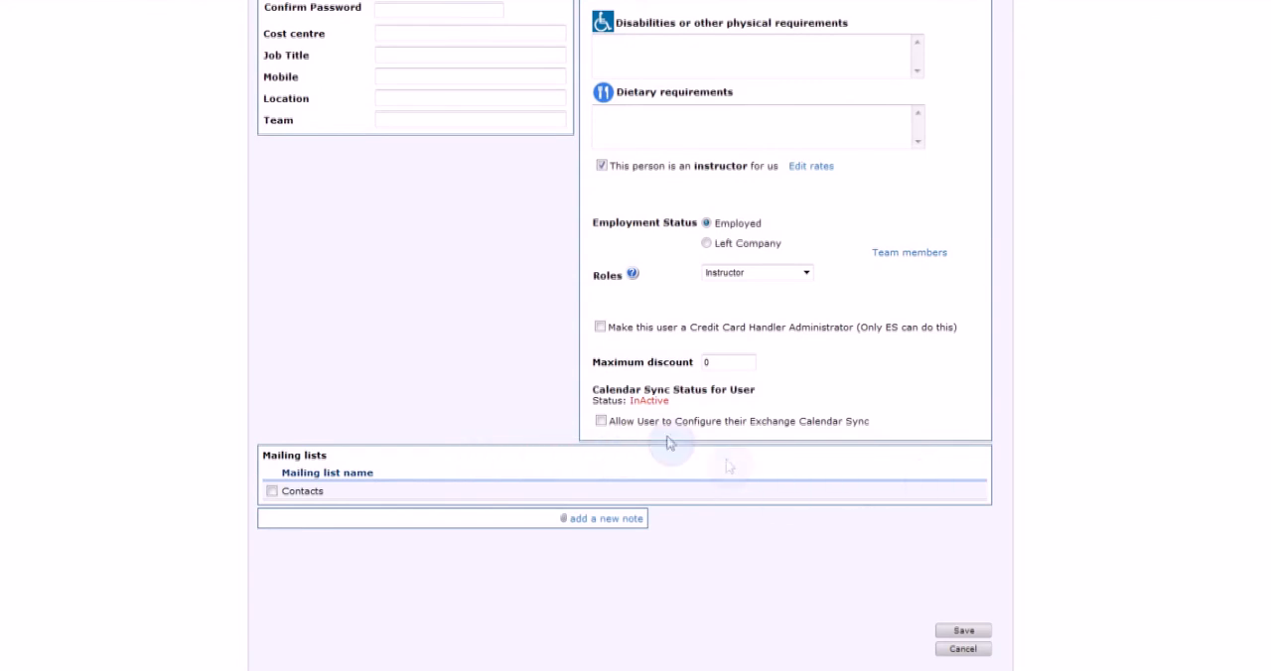
pyautogui.click(602, 423)
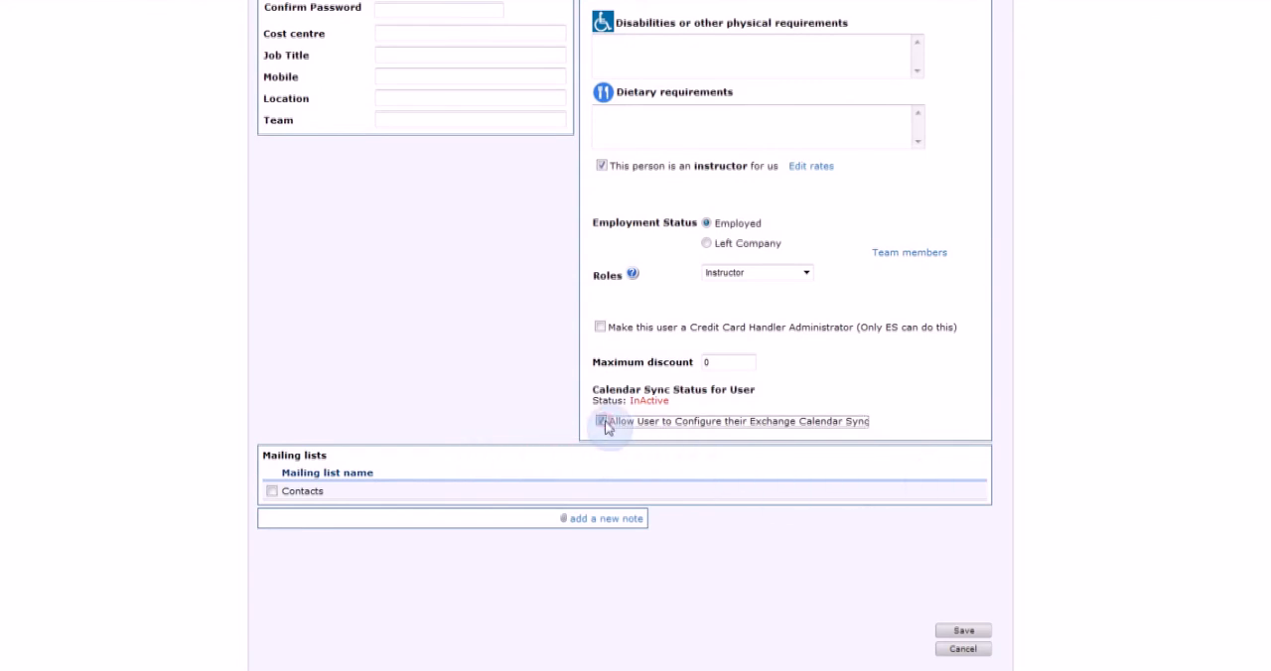
pyautogui.click(959, 632)
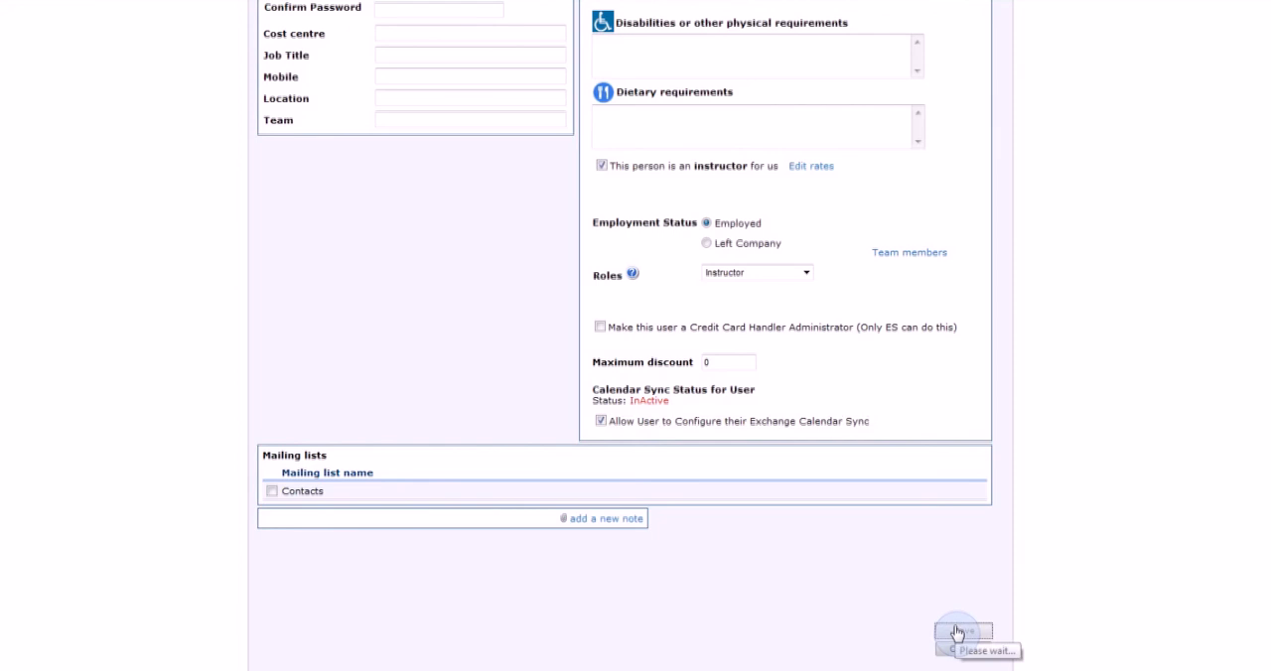